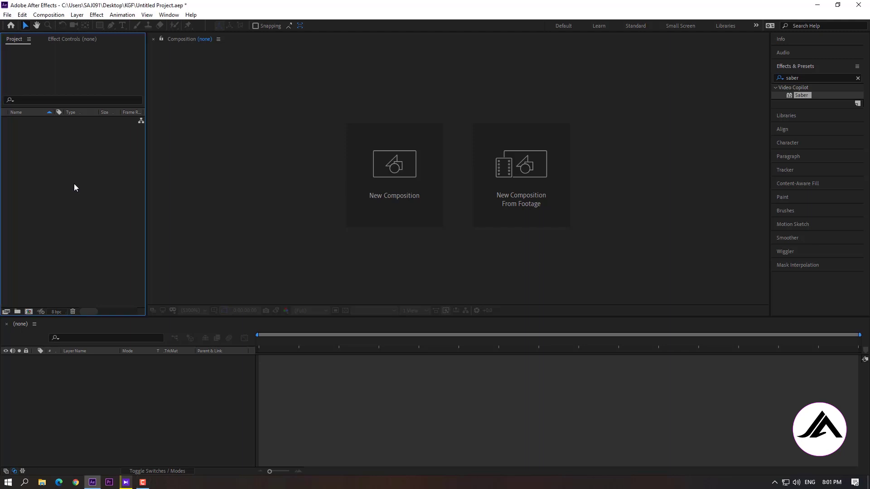
click(54, 17)
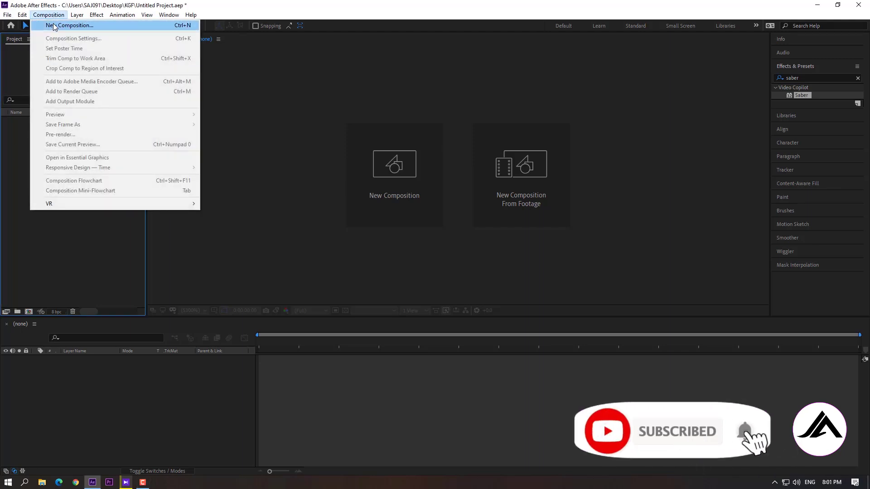
click(54, 26)
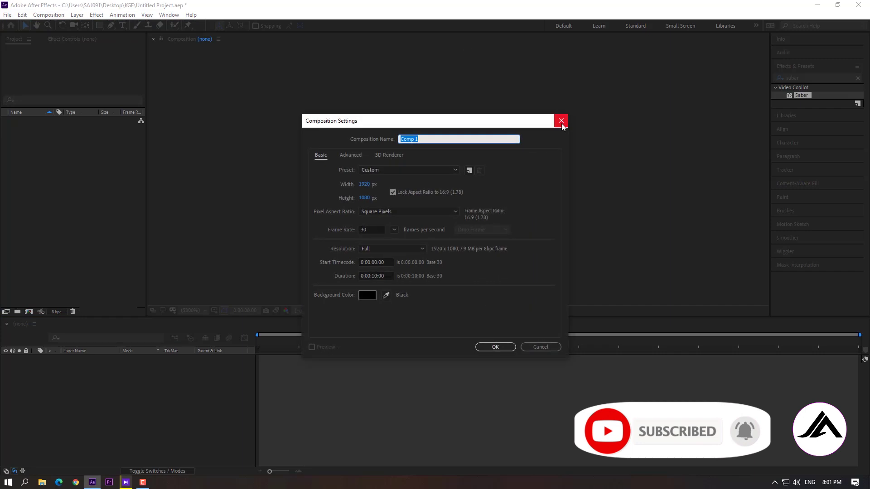
click(561, 121)
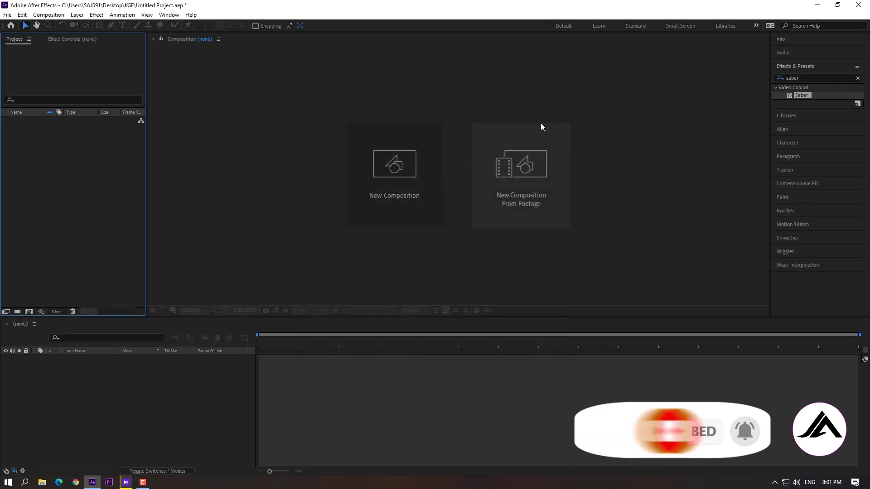
click(383, 174)
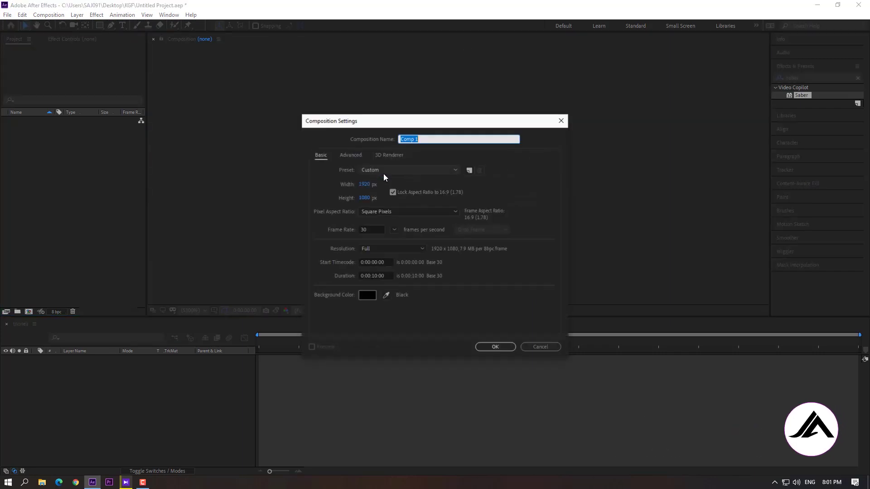
click(545, 348)
Create a 1920 x 1080 composition named KGF at 30 frames per second, Full resolution and 10 seconds long
right_click(57, 187)
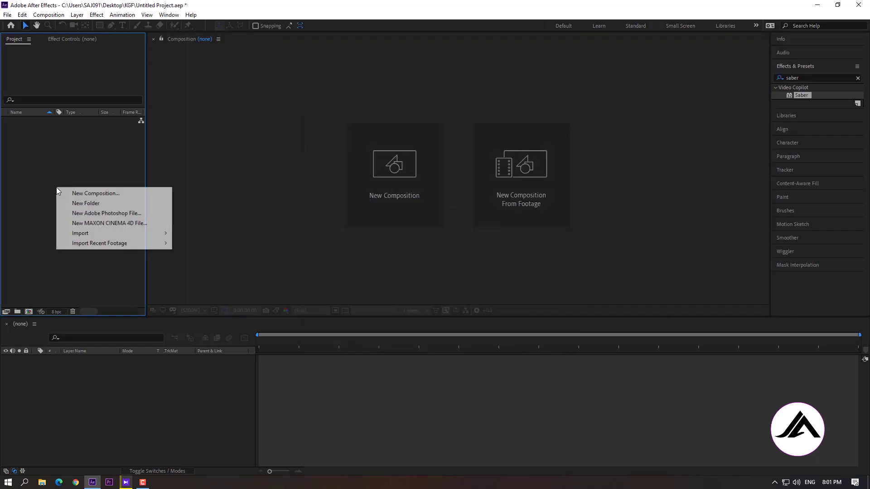
click(94, 194)
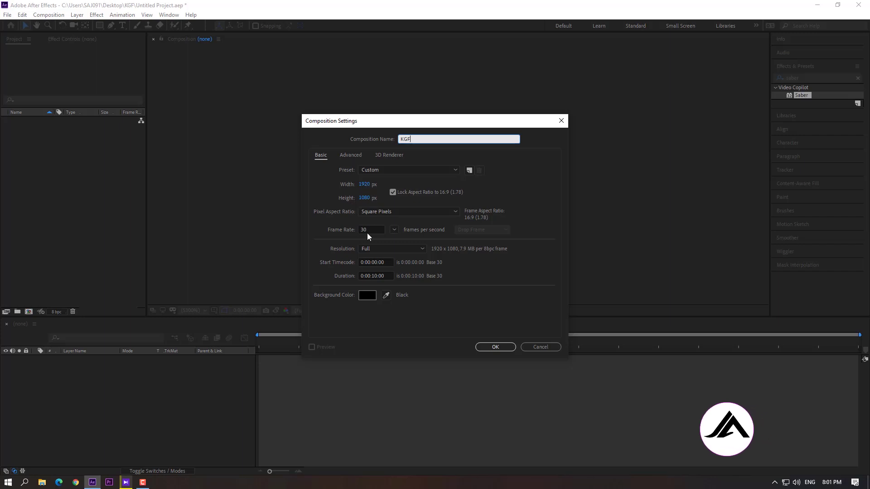
click(394, 229)
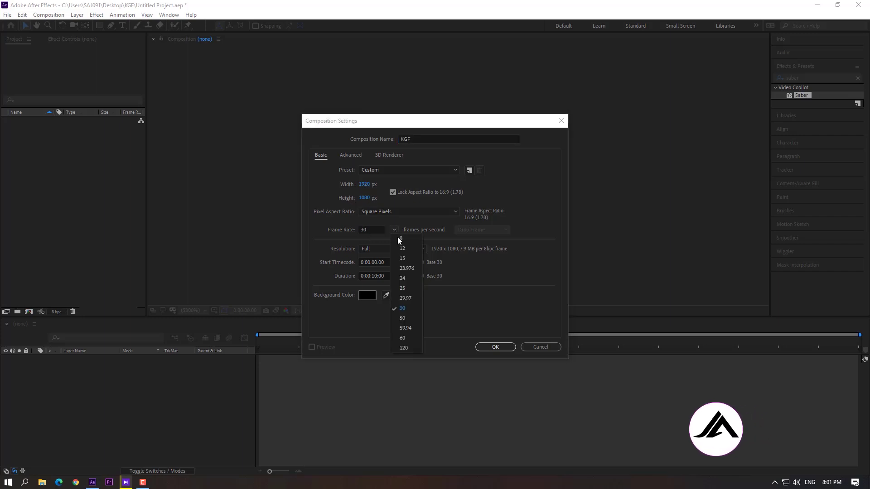
click(401, 308)
click(393, 252)
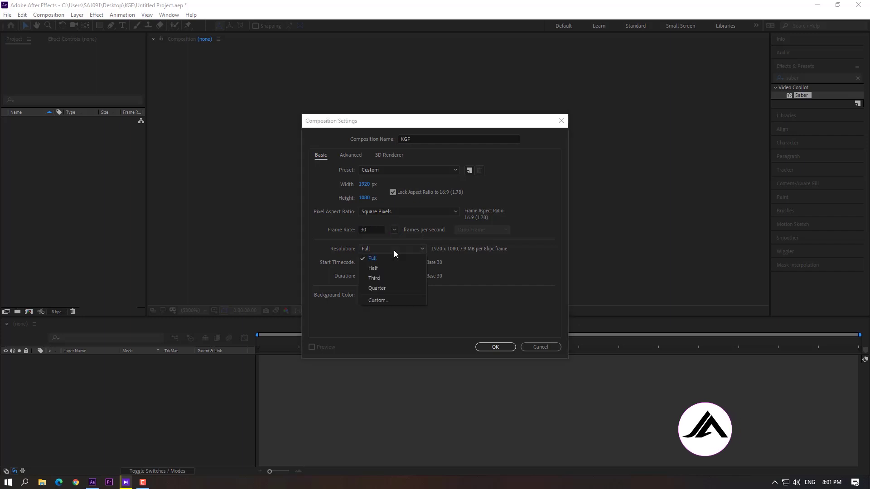
click(388, 257)
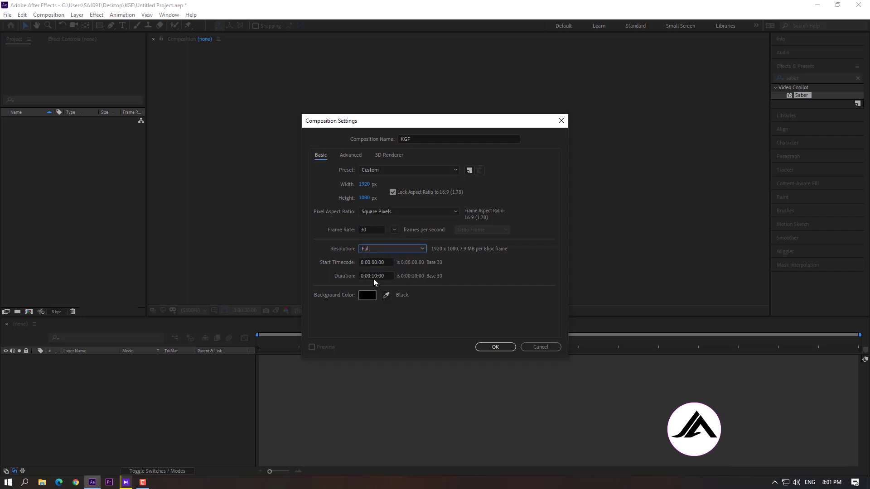
click(492, 349)
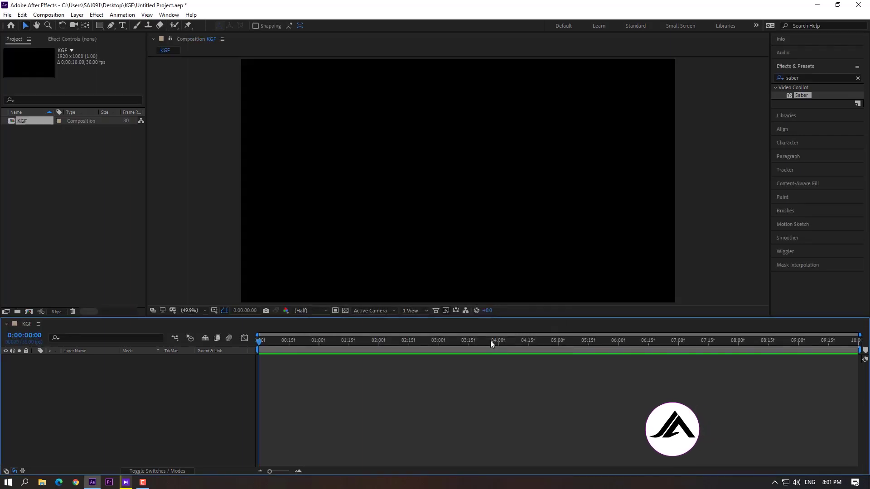
Add a text layer reading "kgf" to the KGF composition
click(78, 229)
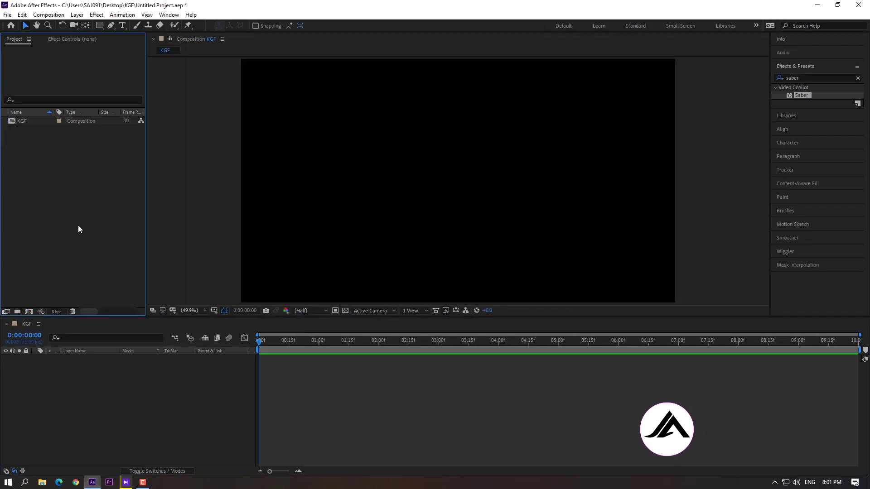
right_click(115, 398)
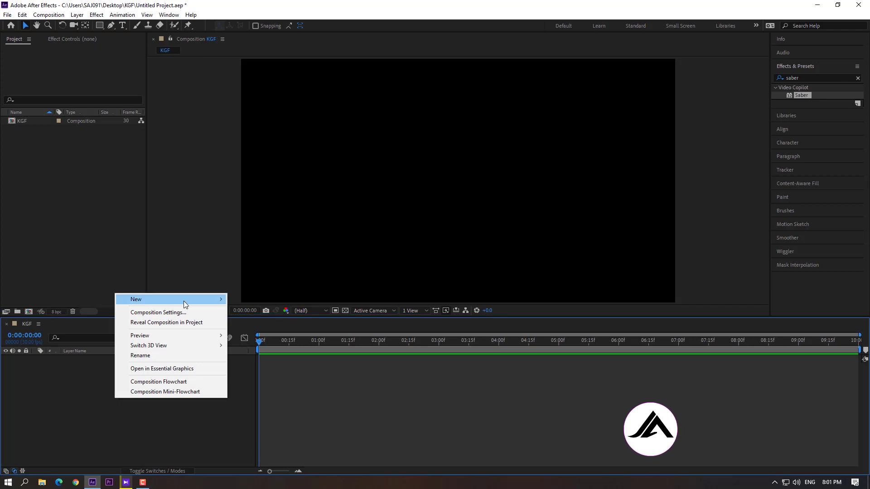
mouse_move(183, 301)
click(279, 313)
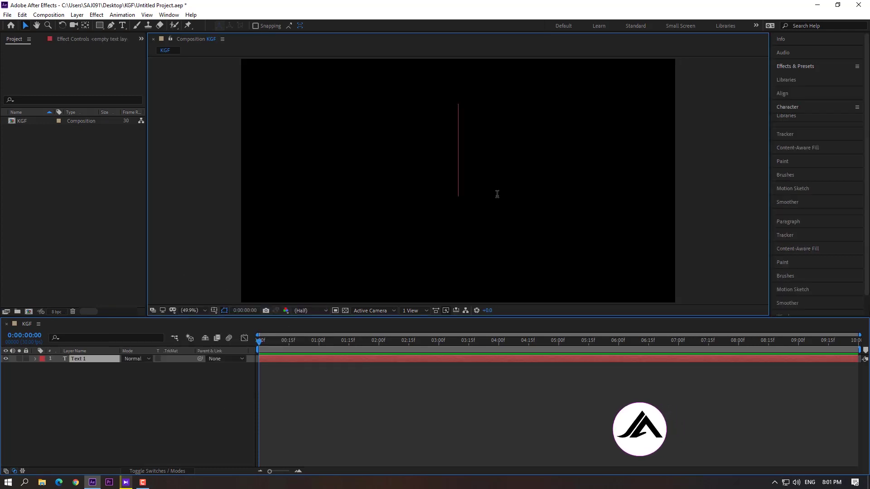
text(kgf)
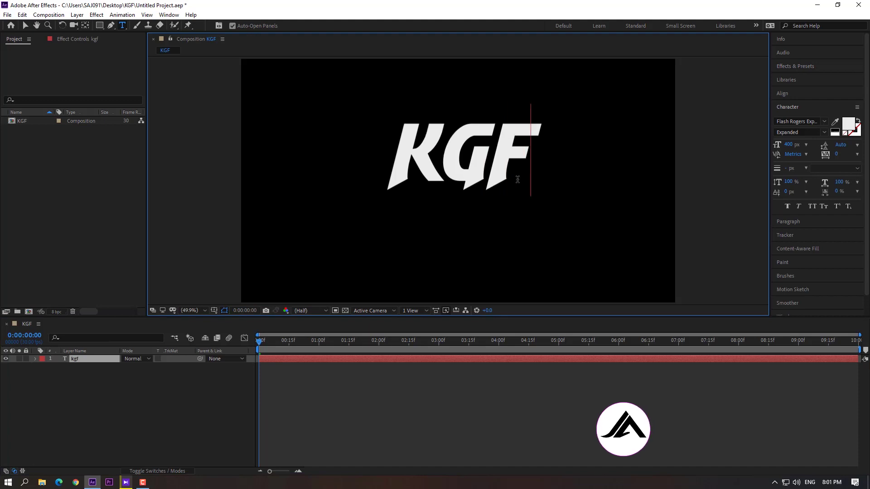
Center the kgf text layer horizontally and vertically in the composition
click(779, 91)
click(794, 116)
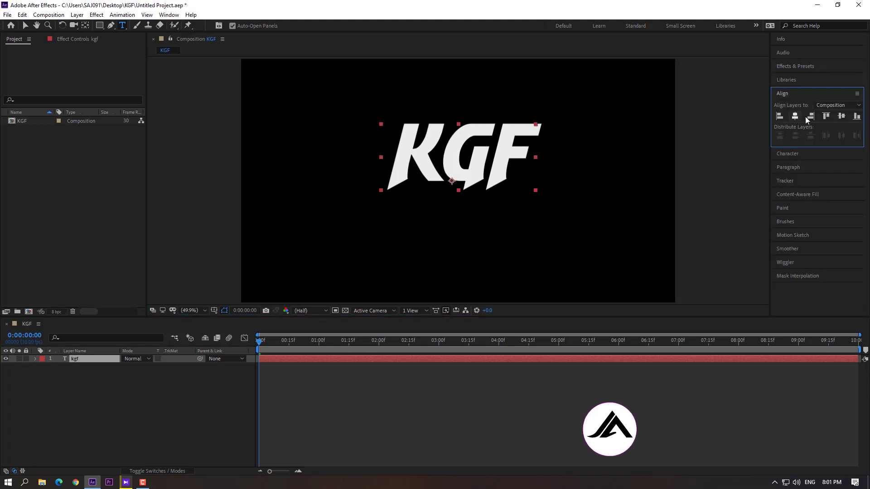
click(841, 116)
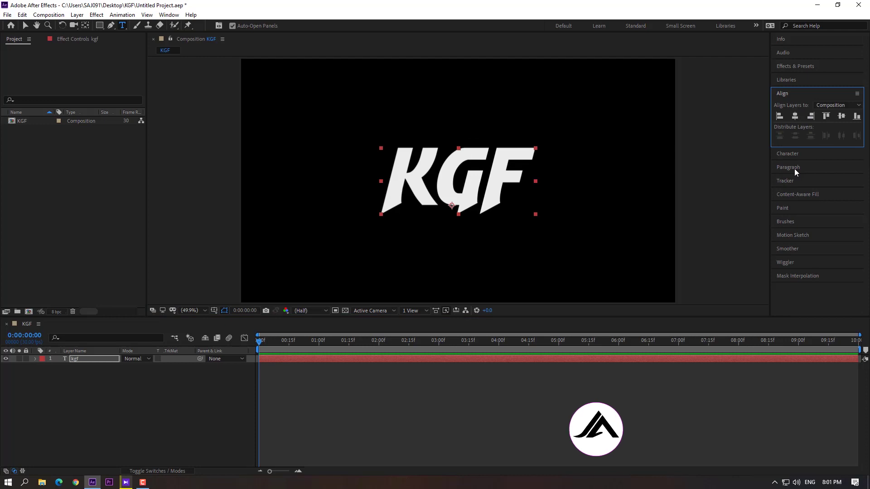
click(794, 167)
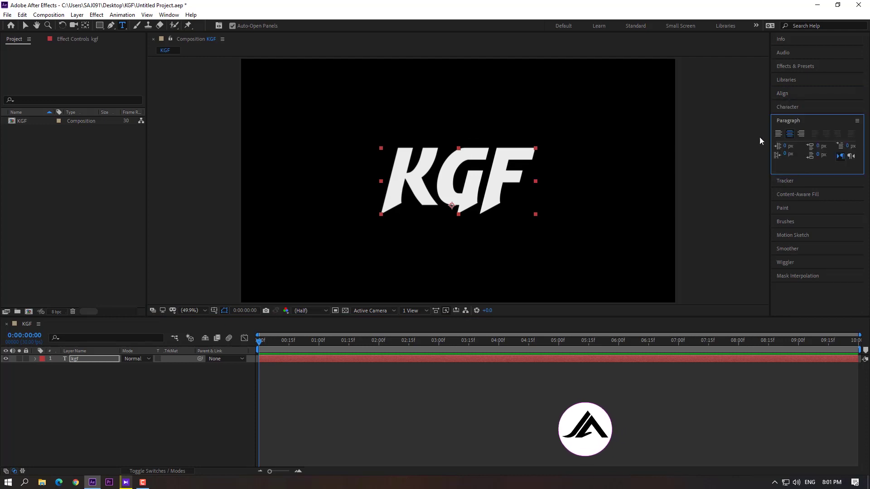
Add a black 1920 x 1080 solid layer named "saber" above the text layer
click(88, 414)
right_click(91, 402)
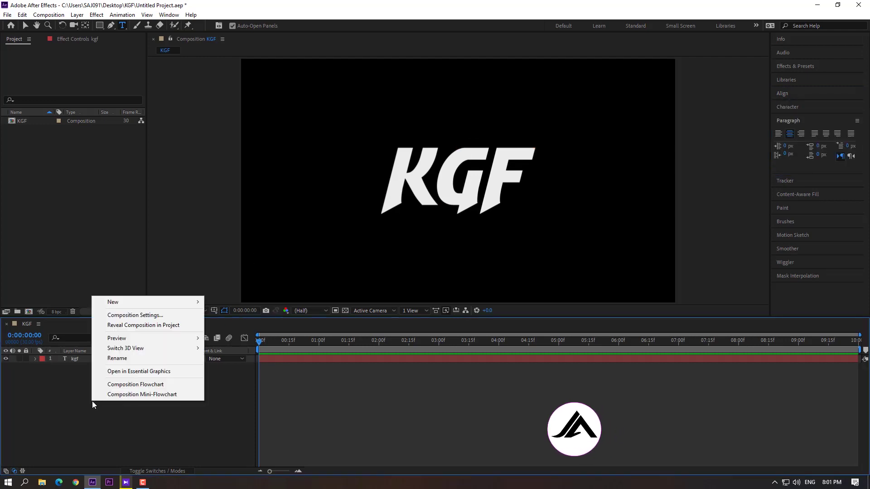
mouse_move(162, 303)
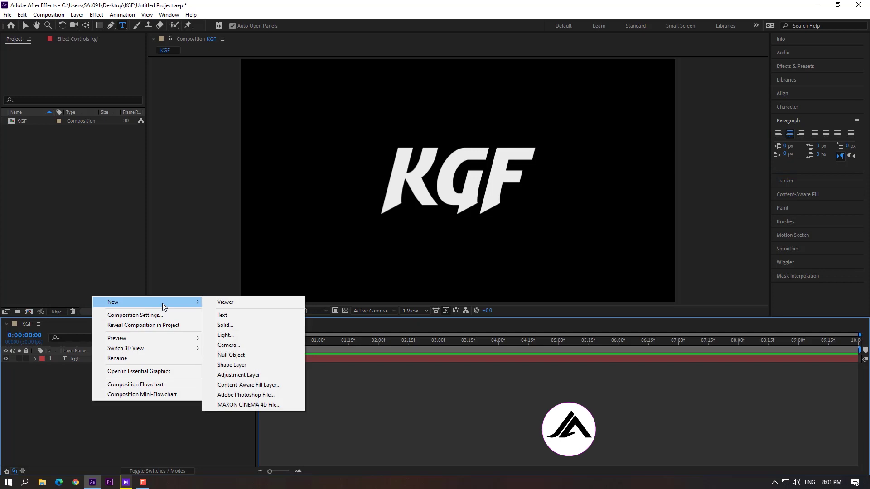
click(244, 325)
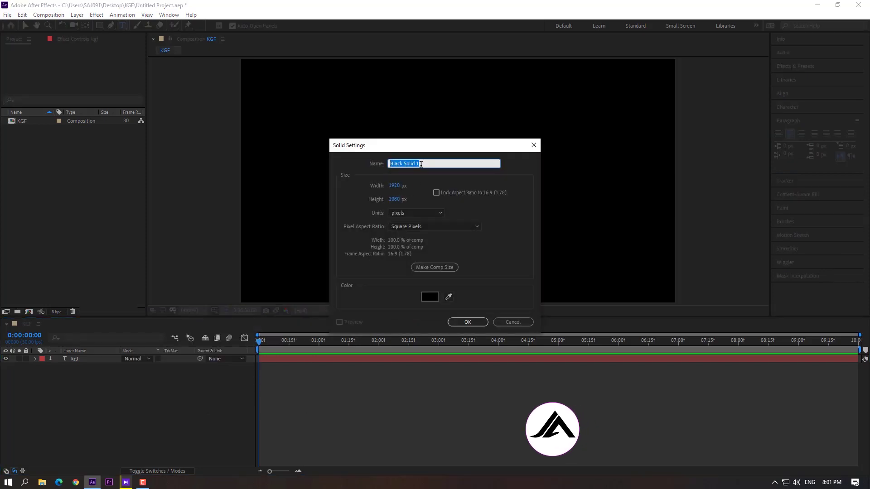
text(saber)
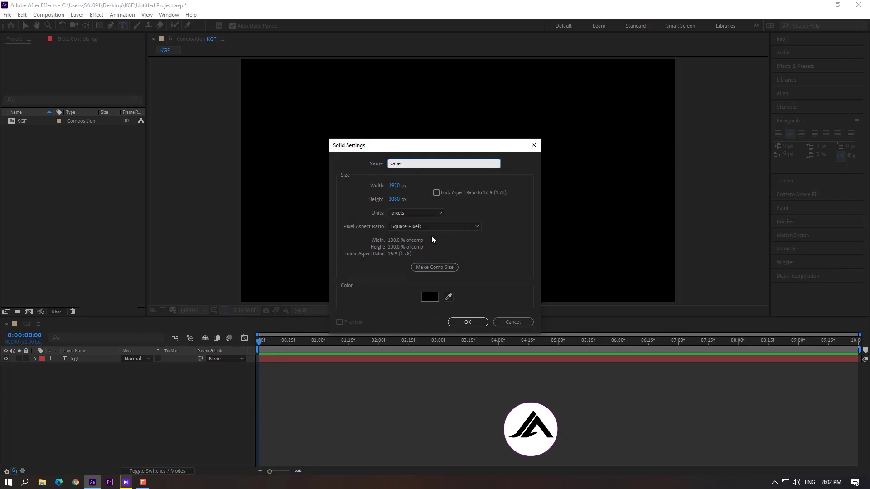
click(468, 323)
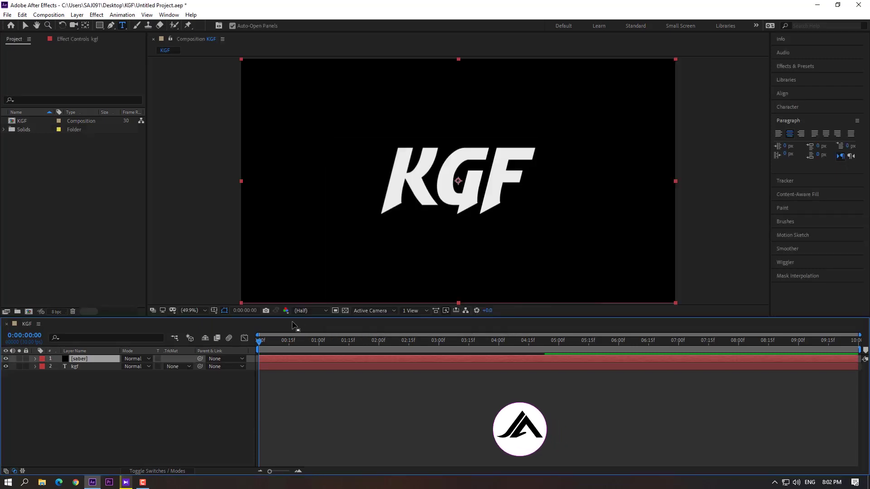
Find the Video Copilot Saber effect and apply it to the saber solid layer
click(797, 66)
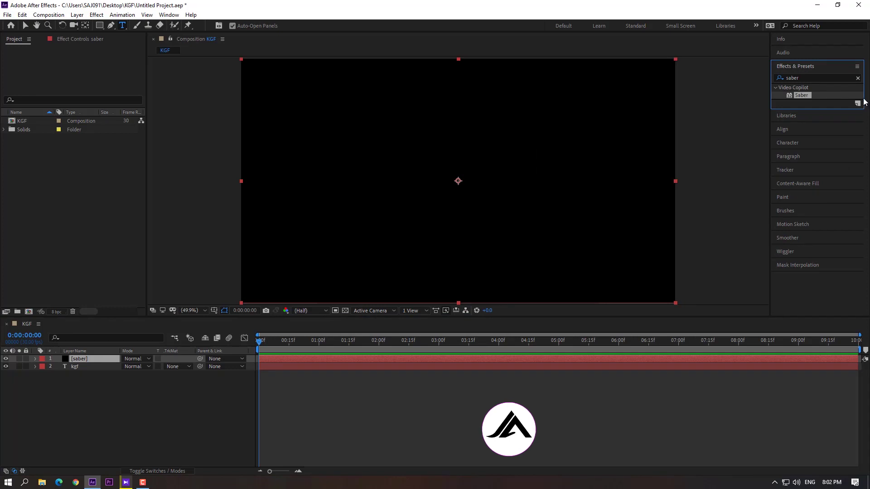
click(857, 78)
click(820, 78)
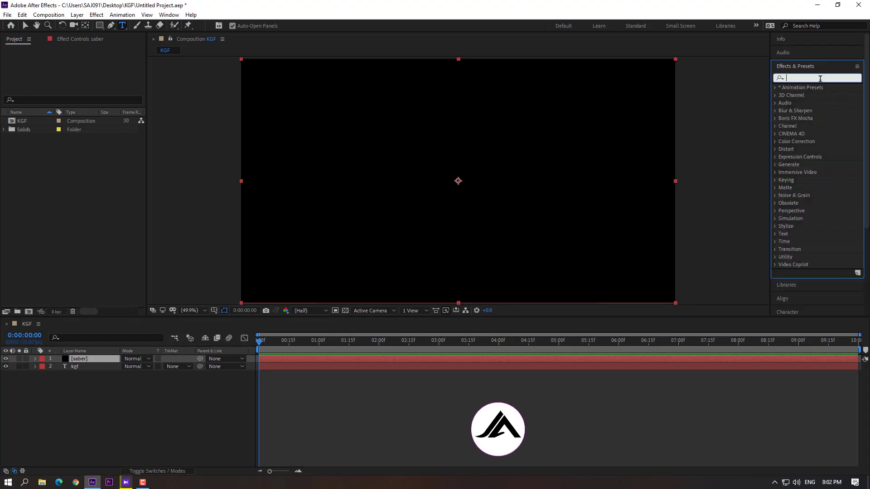
text(saber)
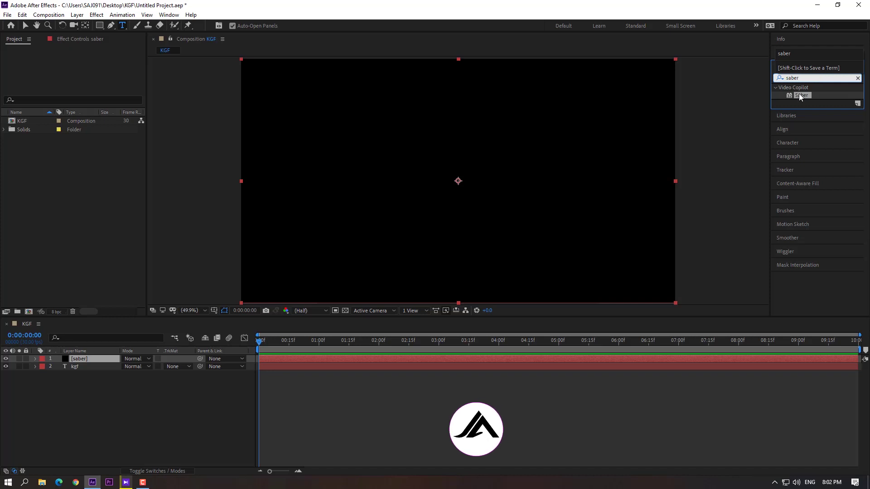
drag(798, 95, 100, 358)
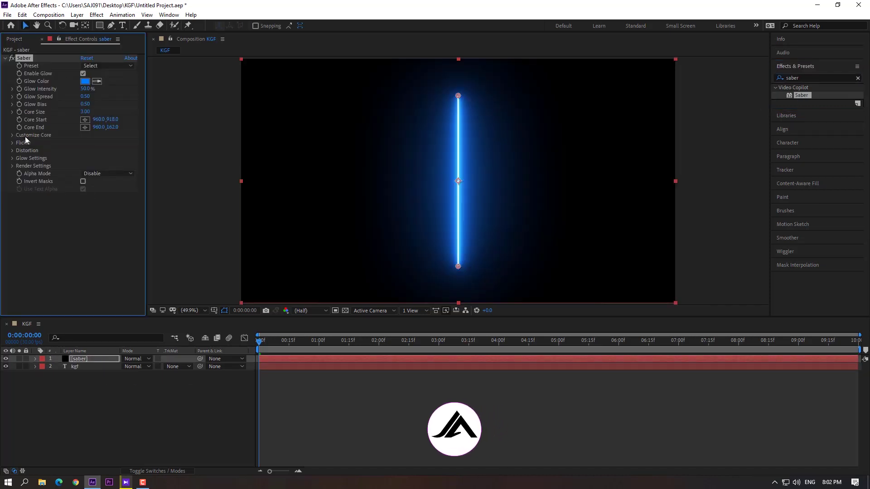
Set the Saber effect's Core Type to Text Layer and use the kgf layer as its text source
click(12, 136)
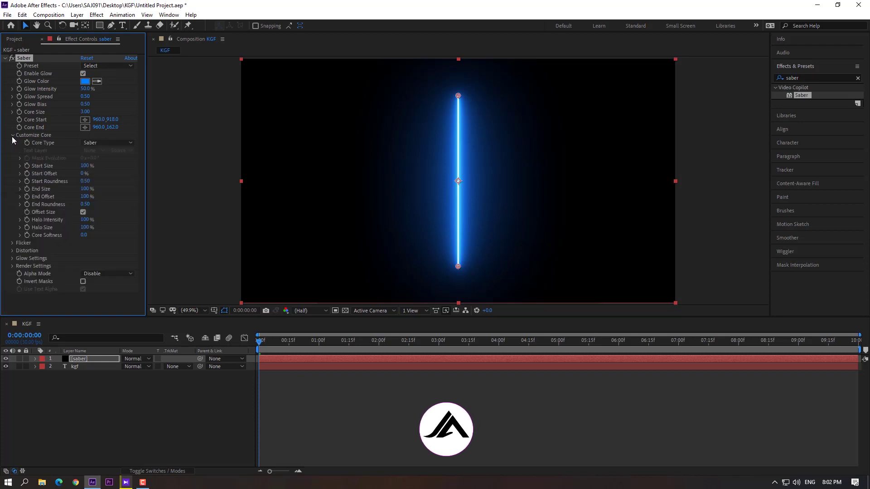
click(84, 143)
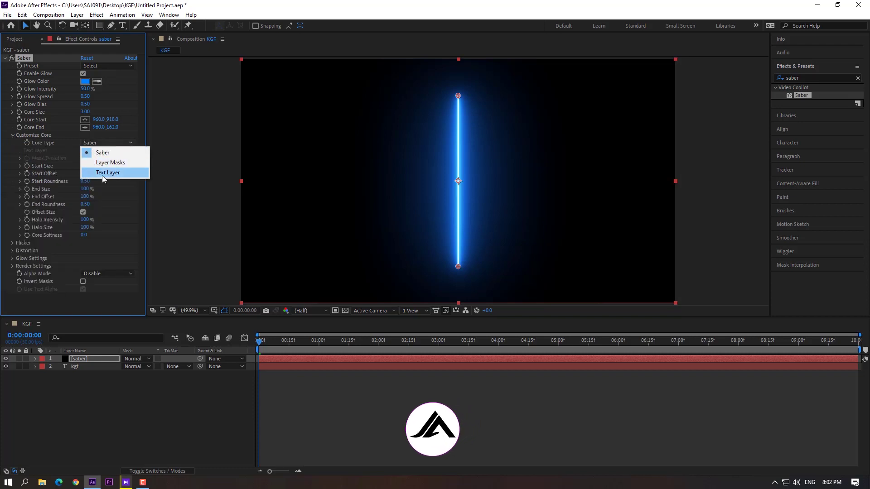
click(102, 173)
click(101, 151)
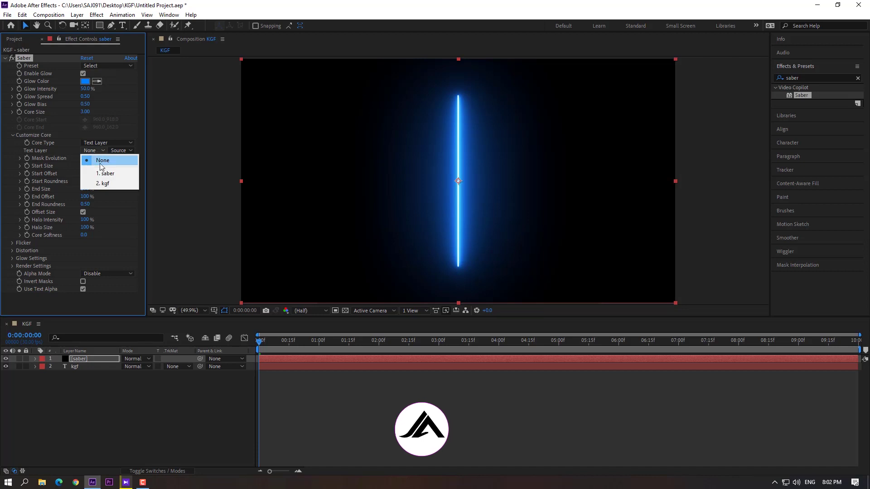
click(103, 184)
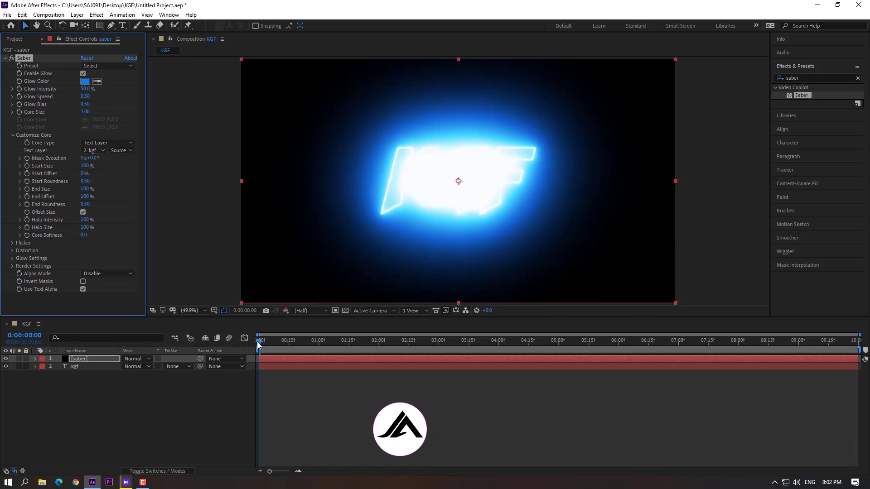
Apply the Burning preset to the Saber effect
drag(259, 342, 205, 325)
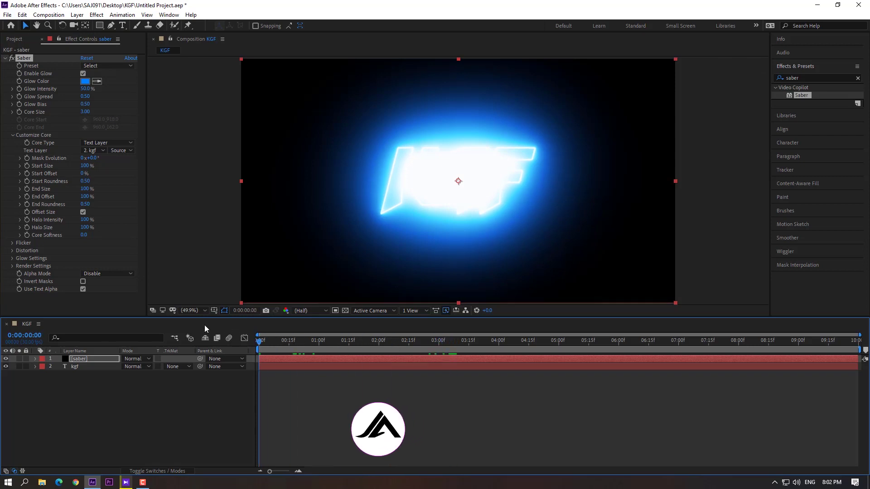
click(91, 64)
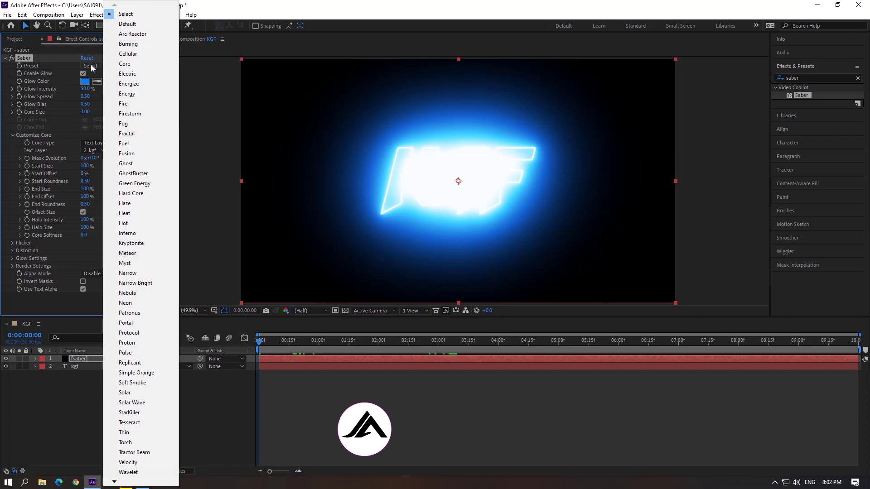
click(128, 44)
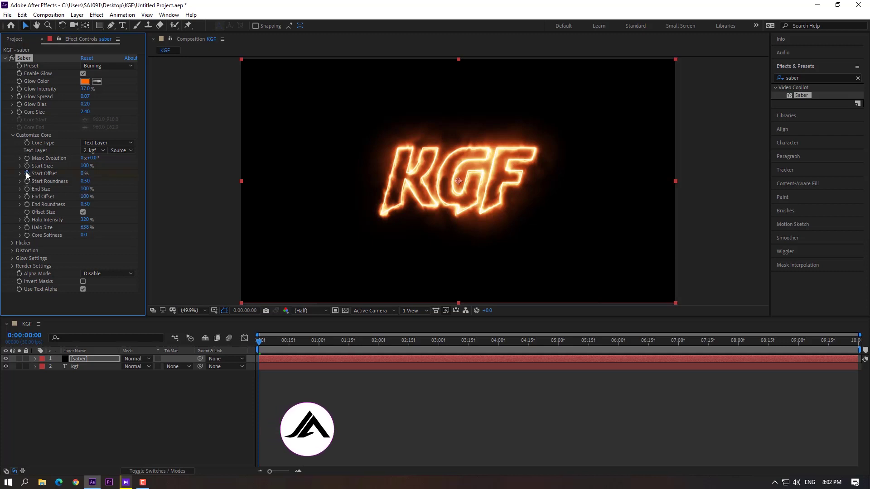
Keyframe the Saber effect's Start Offset from 100% at 0:00:00:00 to 0% at 0:00:06:00 and preview the animation
drag(84, 176, 166, 177)
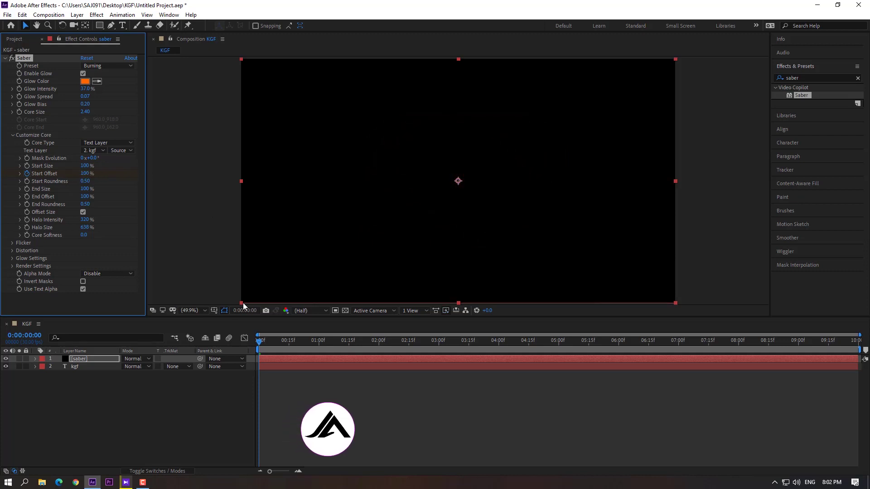
drag(259, 344, 266, 344)
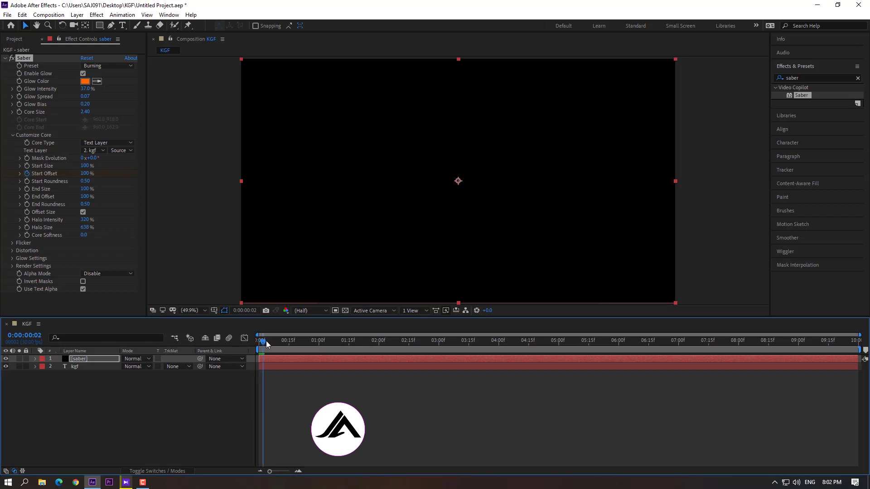
drag(616, 353, 618, 353)
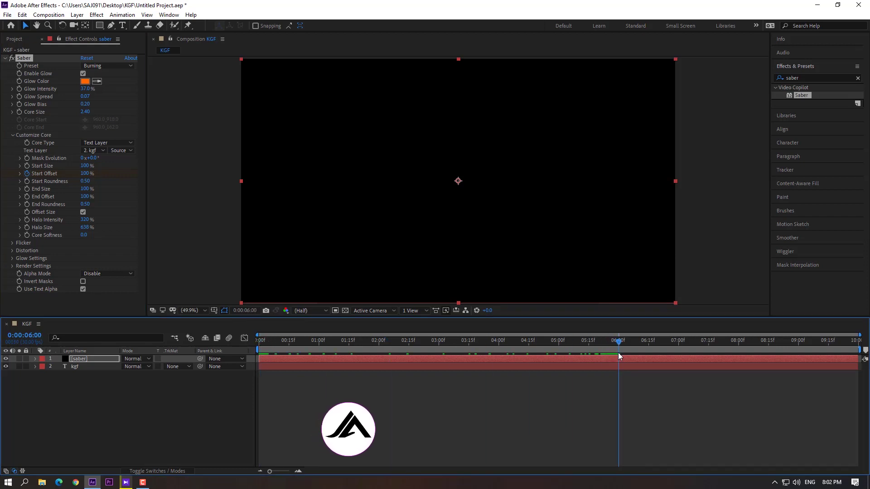
click(90, 172)
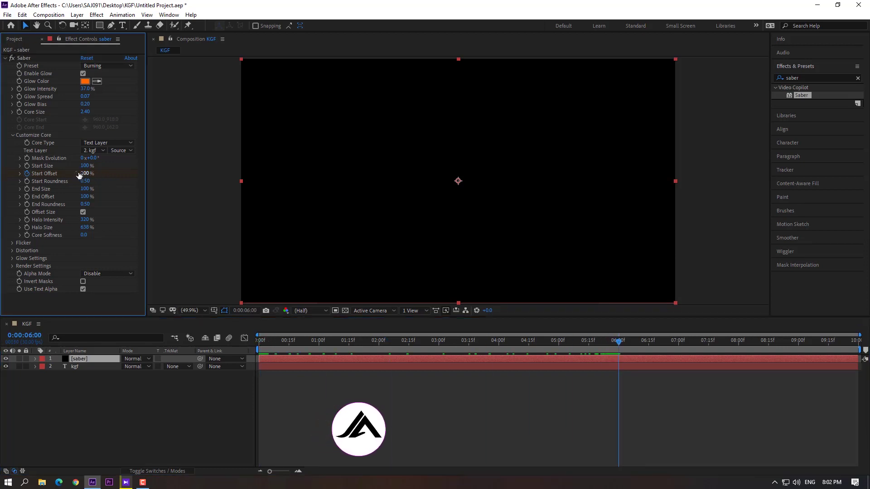
drag(86, 174, 41, 174)
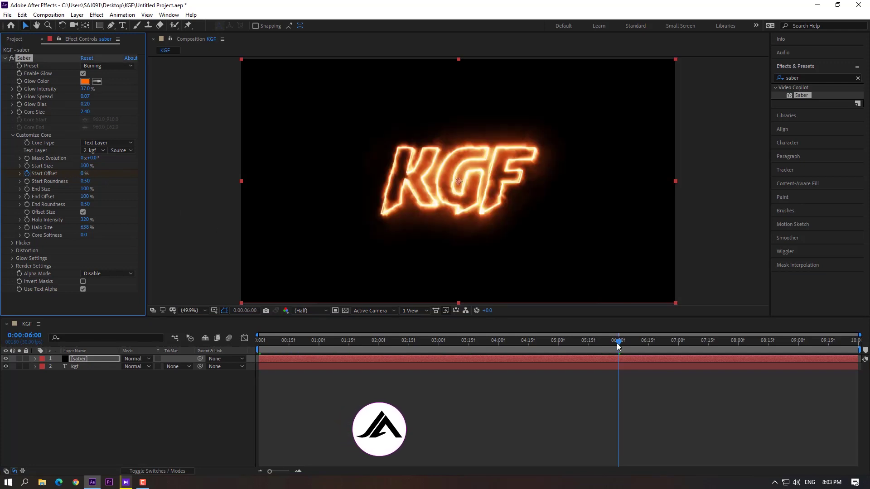
drag(618, 340, 146, 357)
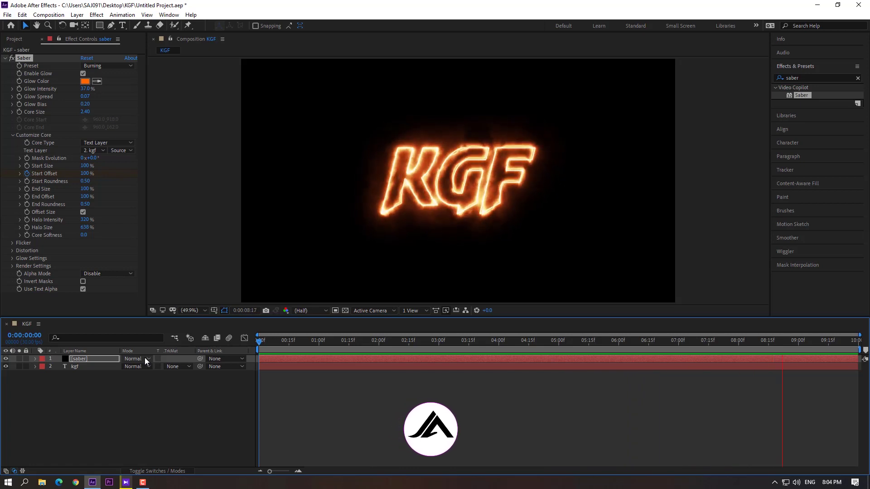
key(space)
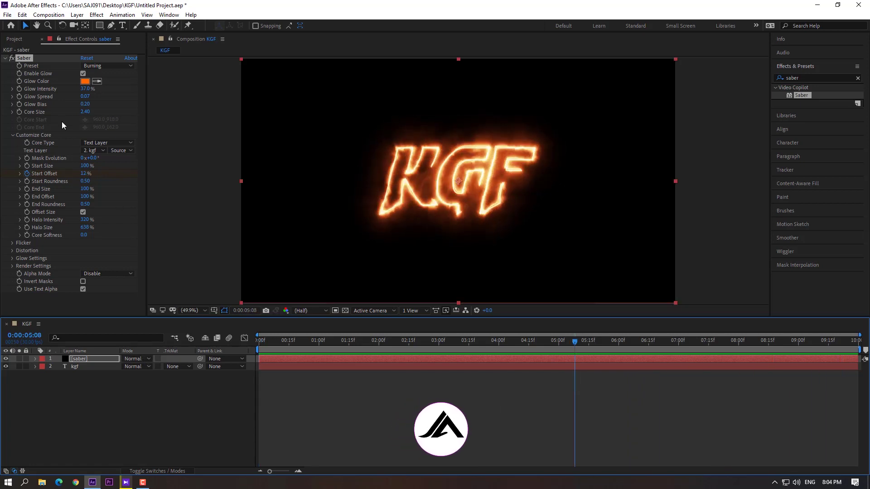
Set the Saber effect's Glow Intensity to 25%, Glow Bias to 0.35 and Glow Spread to 0.19, and preview the result
drag(86, 89, 85, 89)
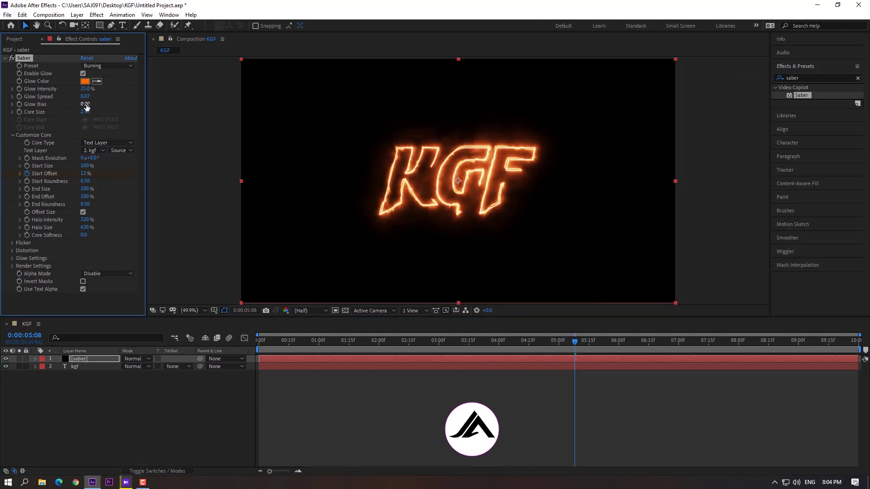
drag(86, 103, 87, 104)
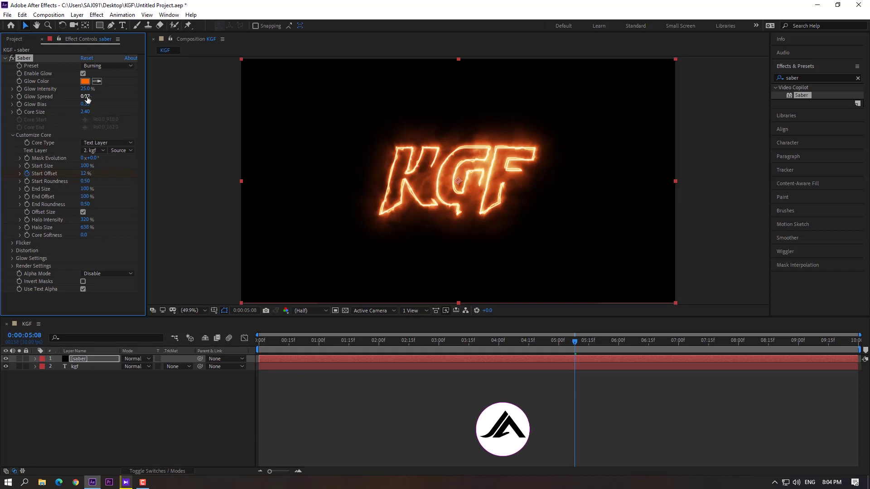
drag(87, 100, 95, 96)
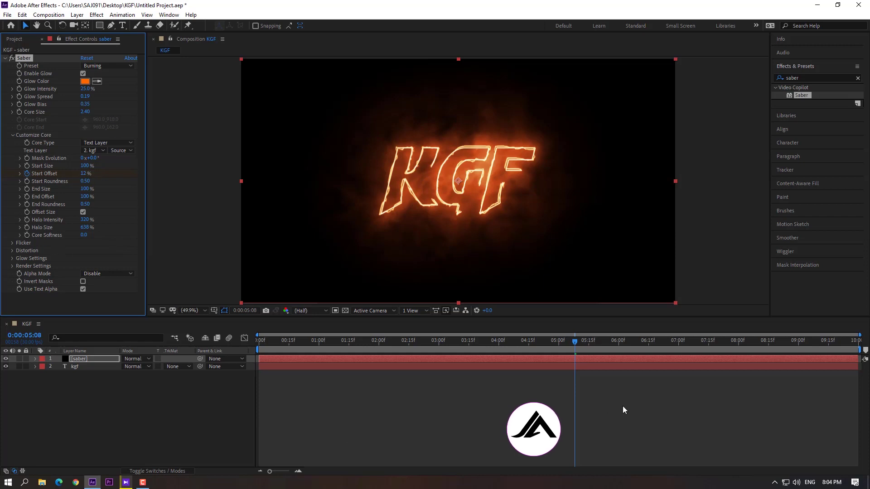
drag(577, 341, 120, 371)
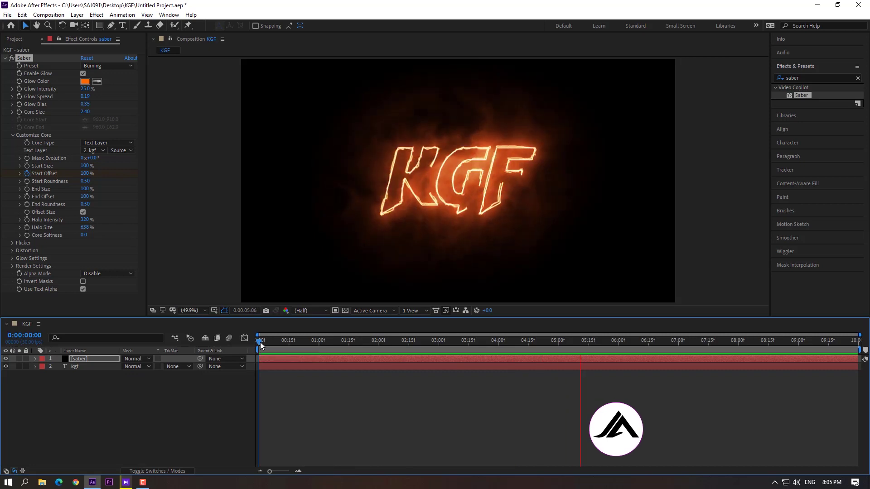
key(space)
key(space)
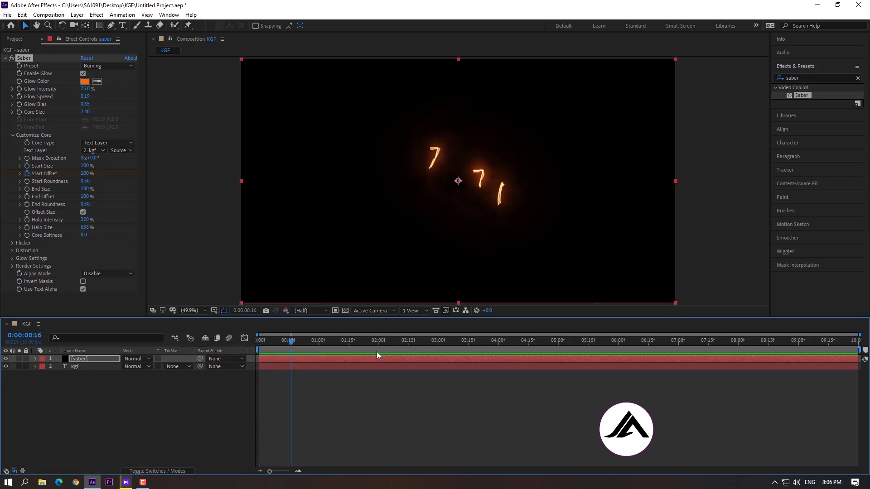
click(414, 355)
click(118, 414)
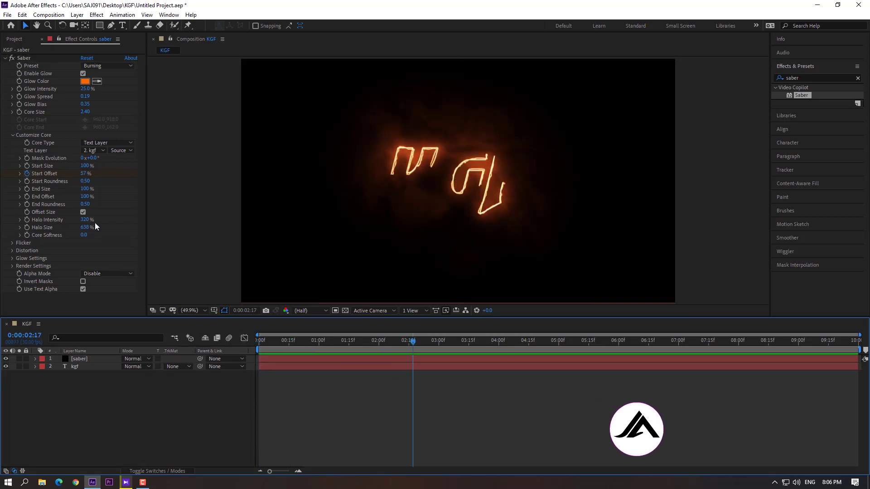
Send the KGF composition to the Adobe Media Encoder queue and start encoding it
click(6, 15)
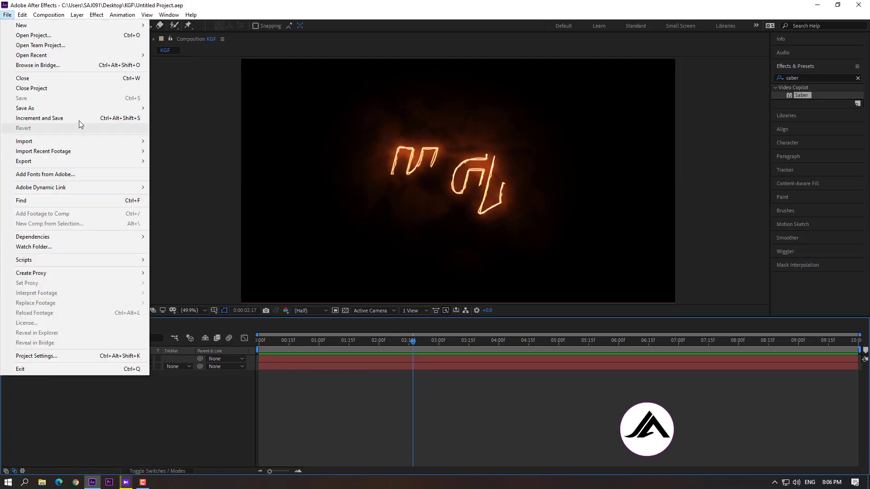
mouse_move(136, 167)
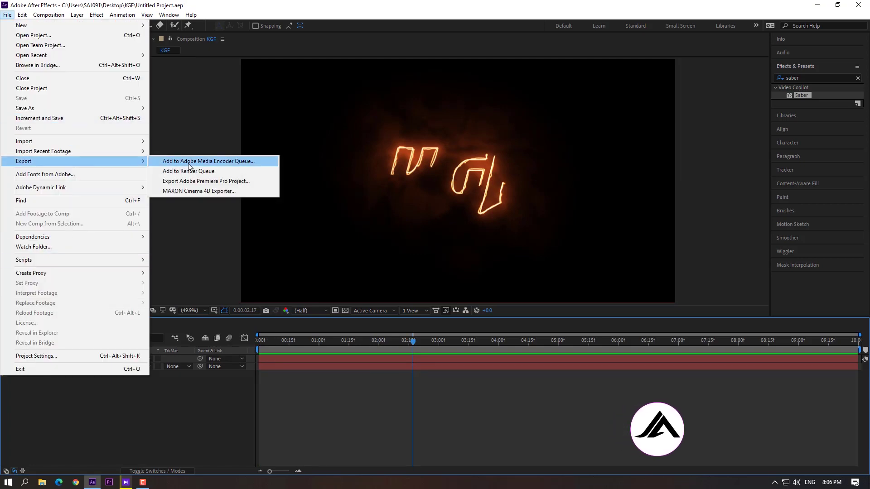
click(209, 163)
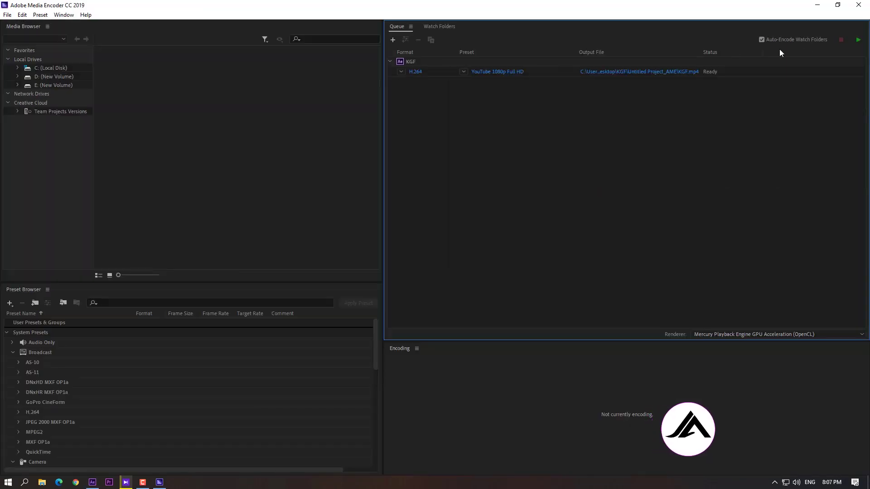
click(858, 41)
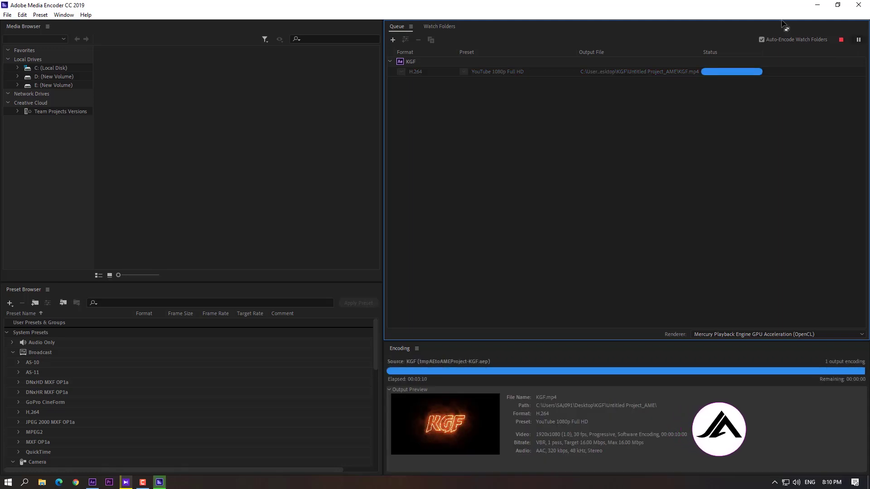
Go to the desktop's KGF folder and play the exported KGF video from the Untitled Project_AME subfolder
click(817, 6)
click(817, 5)
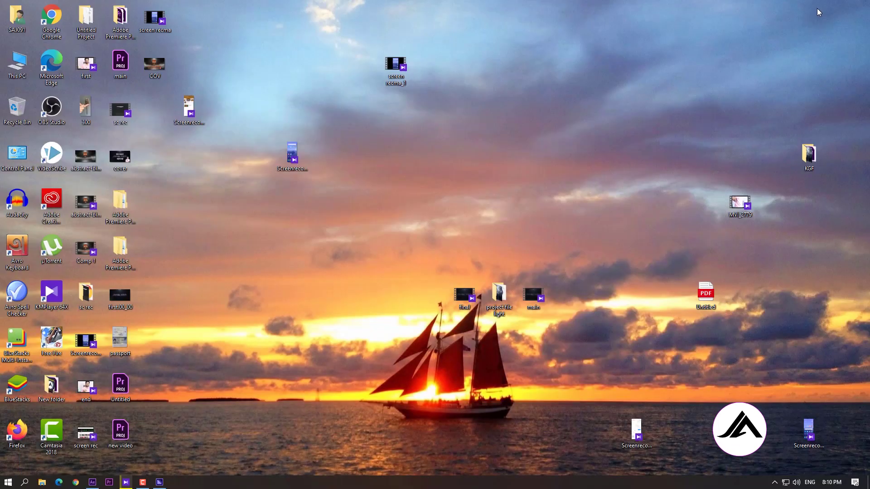
double_click(809, 159)
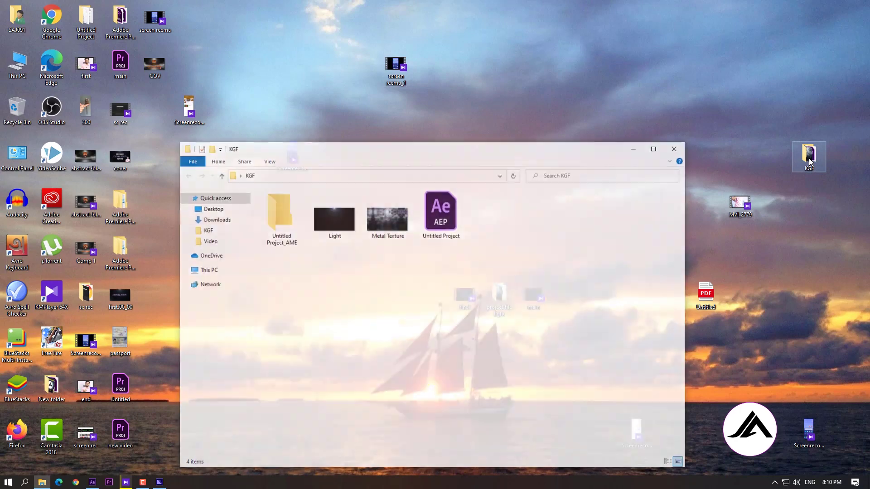
click(662, 149)
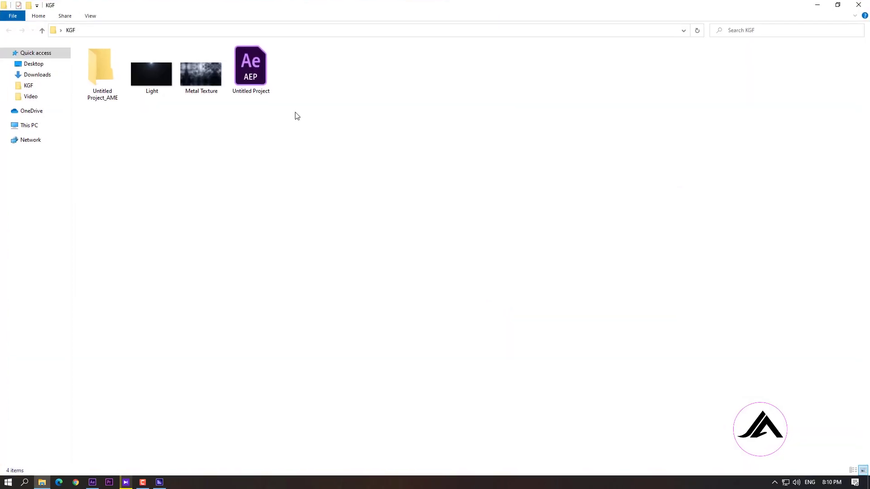
double_click(105, 80)
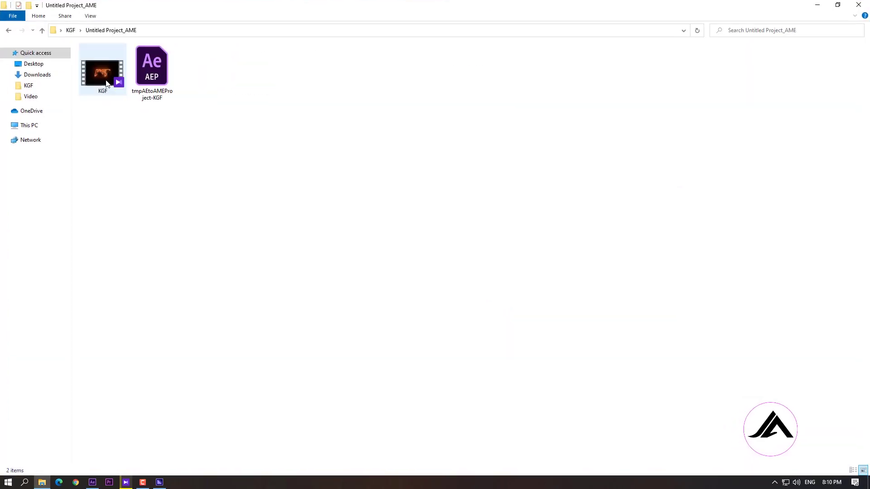
double_click(91, 75)
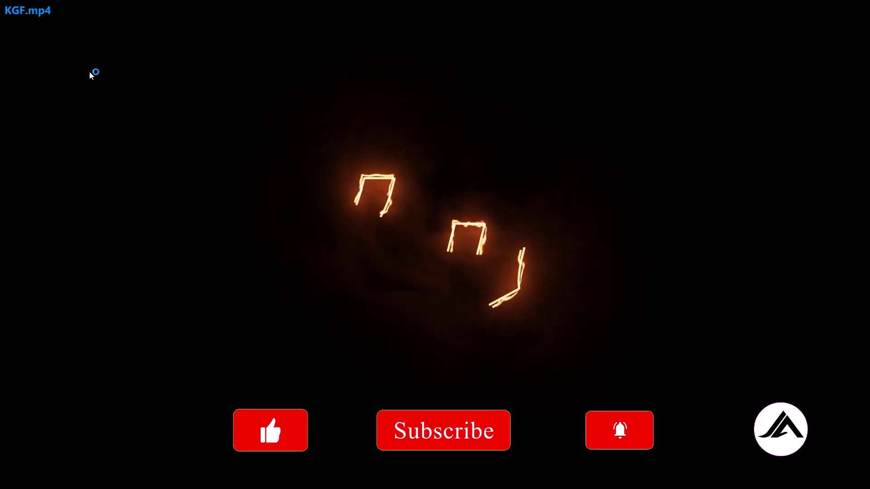